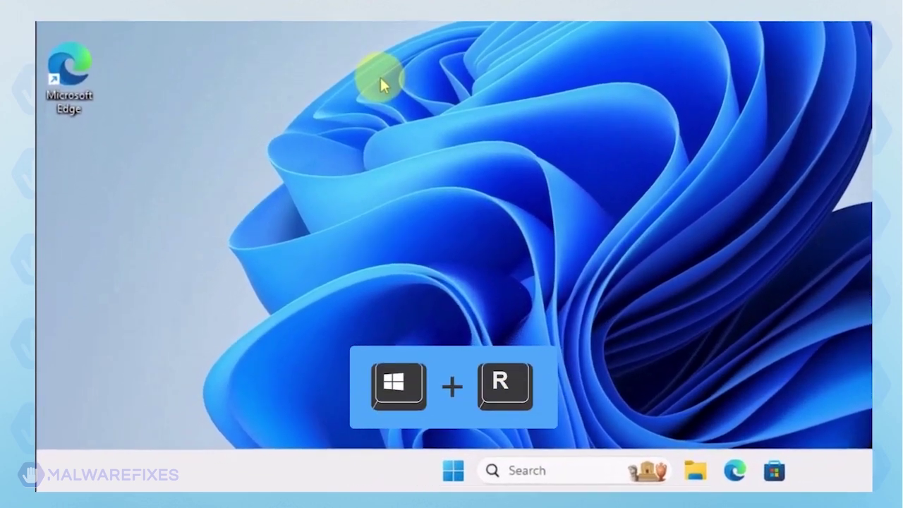
- Open System Configuration by running the msconfig command
key("super+r")
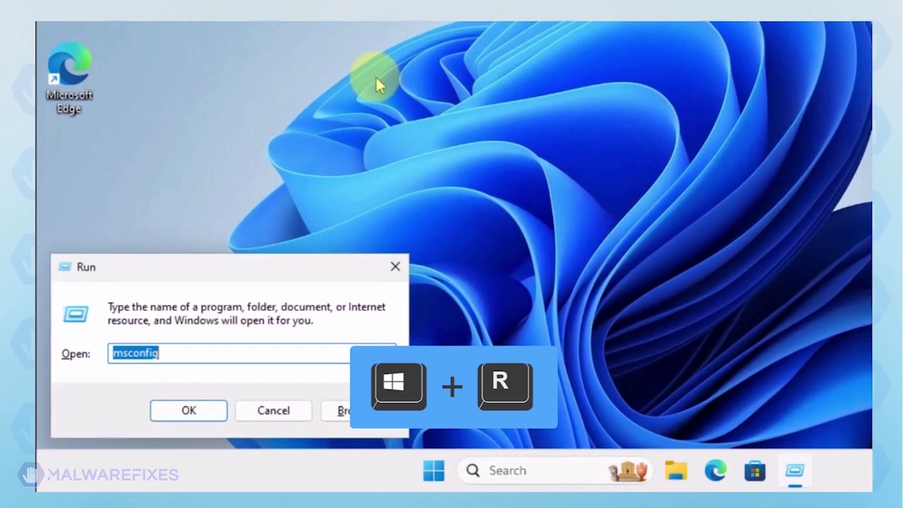
left_click(211, 355)
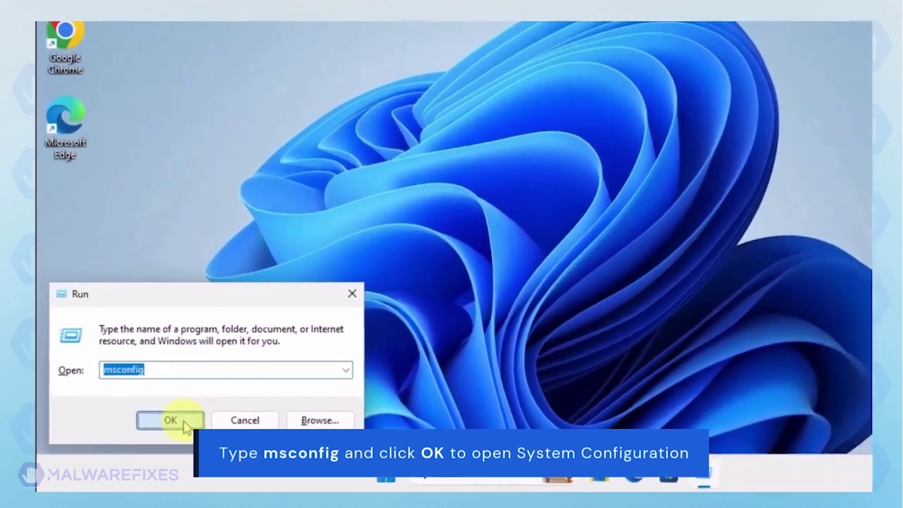
left_click(205, 415)
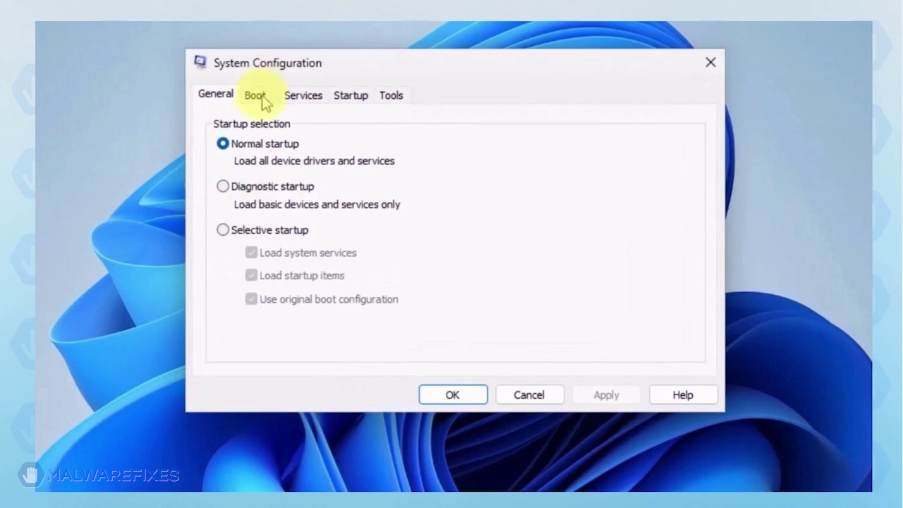
- Enable Safe boot with the Network option for Windows 11, apply the boot settings and restart the computer
left_click(319, 148)
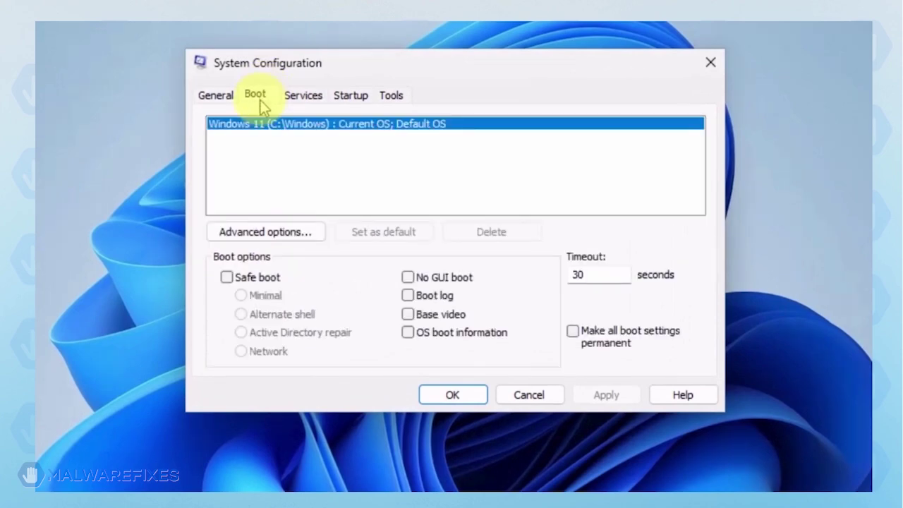
left_click(227, 278)
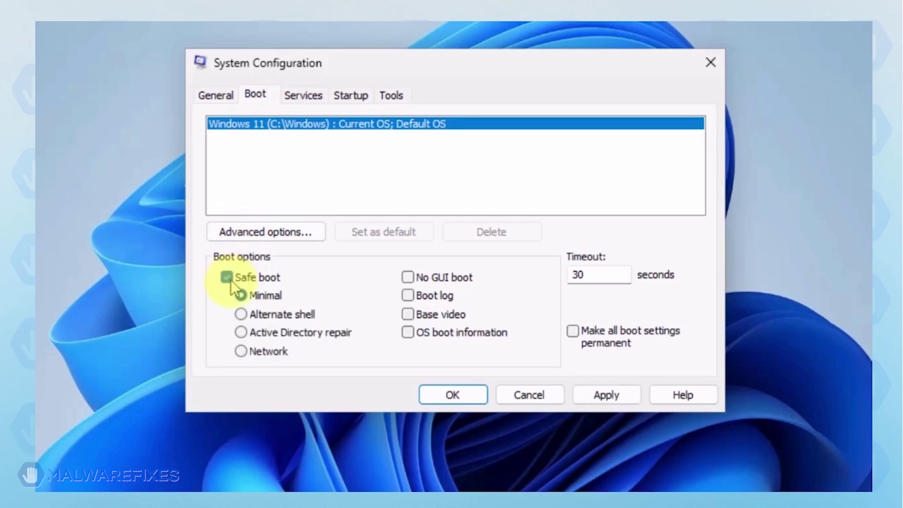
left_click(242, 352)
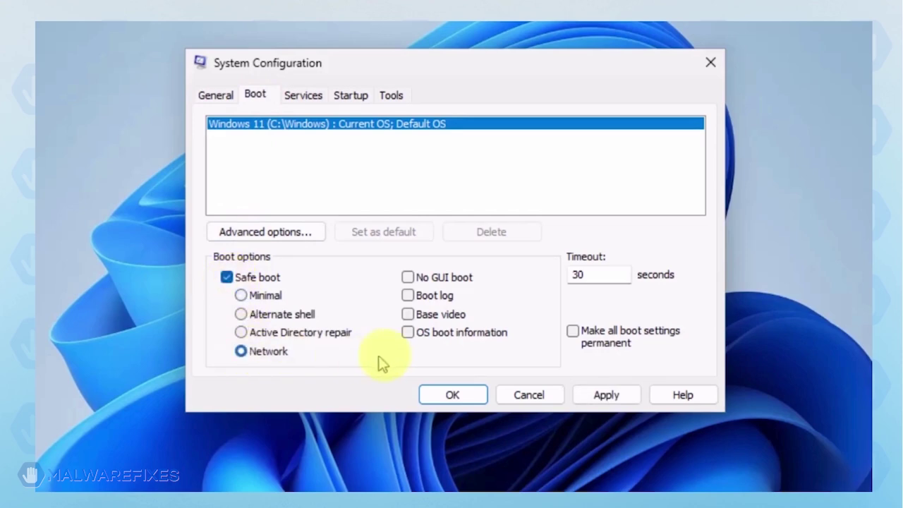
left_click(615, 399)
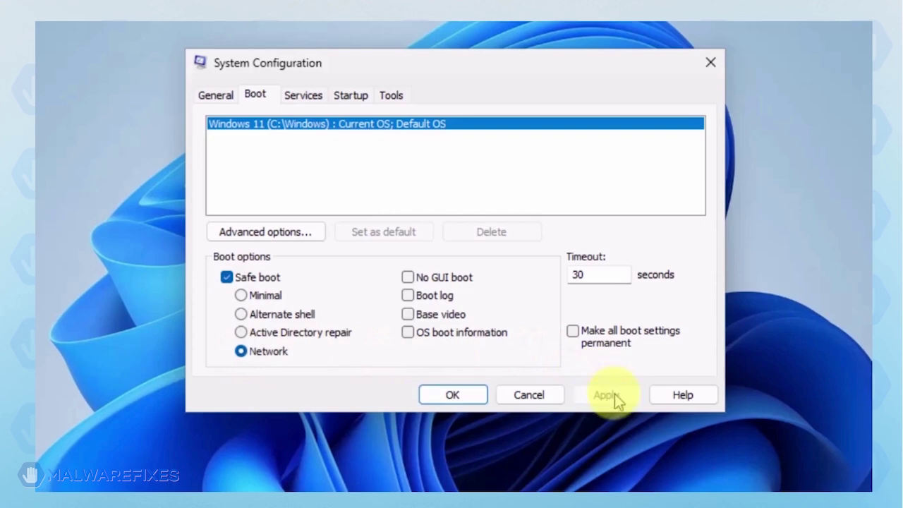
left_click(435, 402)
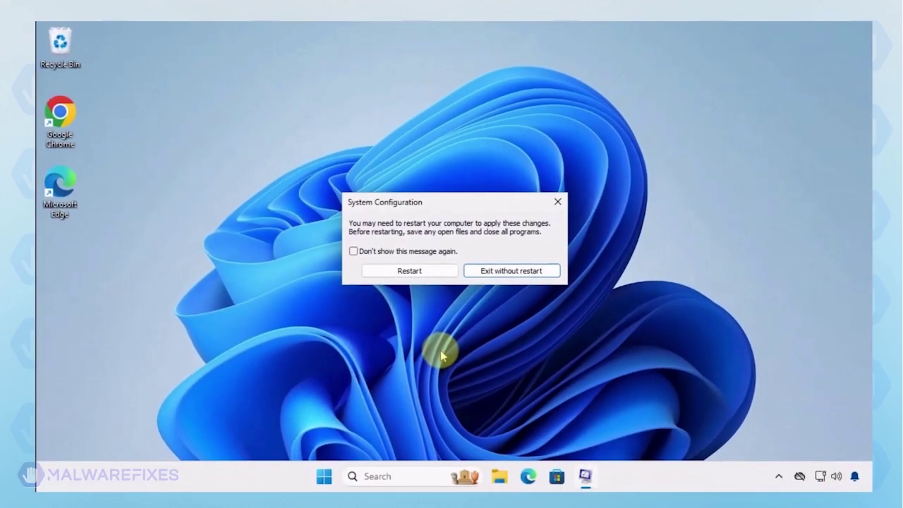
left_click(425, 277)
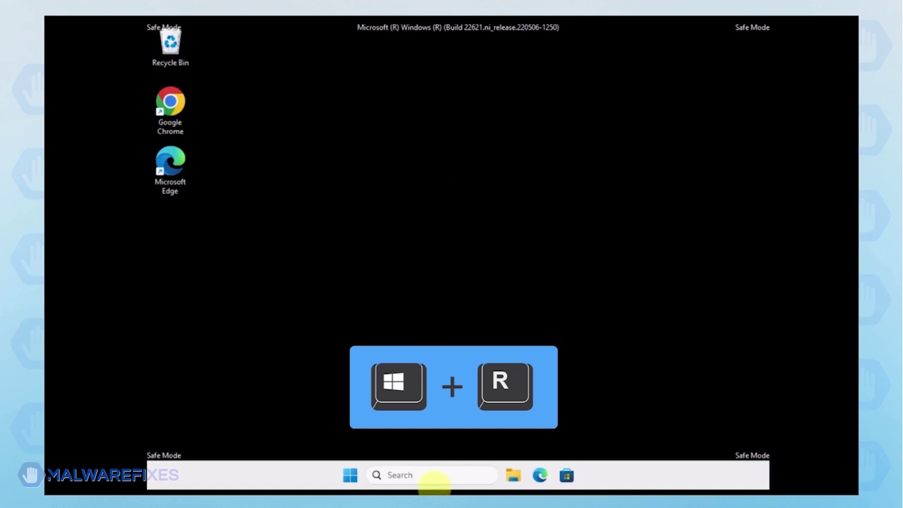
- Open Programs and Features in Safe Mode by running the appwiz.cpl command
key("super+r")
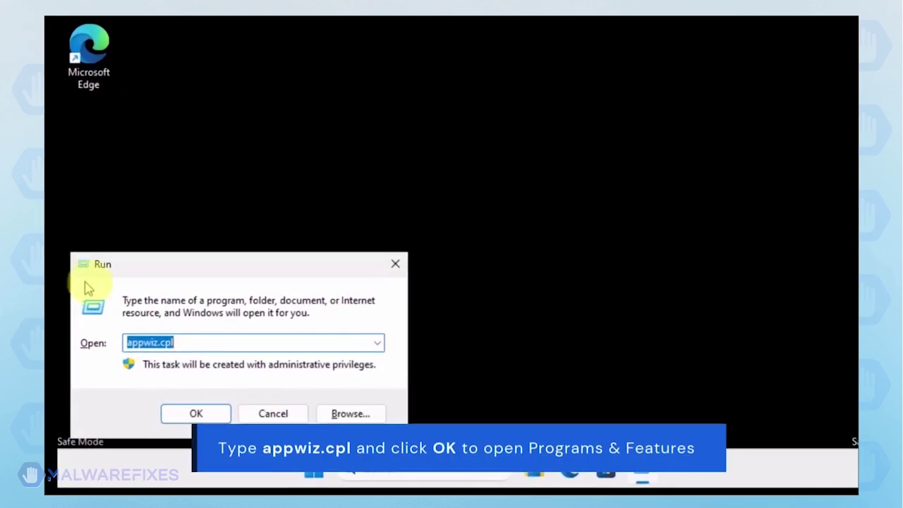
left_click(197, 344)
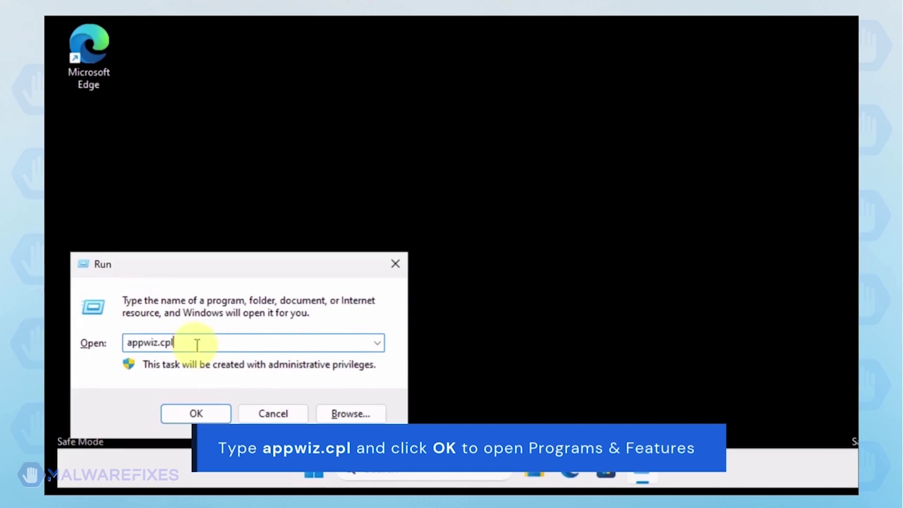
left_click(196, 414)
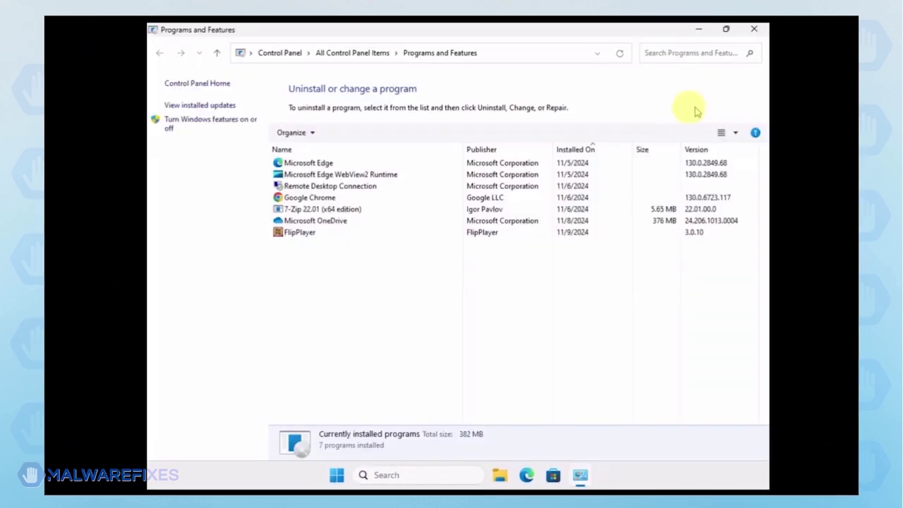
- Sort the installed programs by newest installation date, uninstall FlipPlayer completely and close Programs and Features
left_click(575, 151)
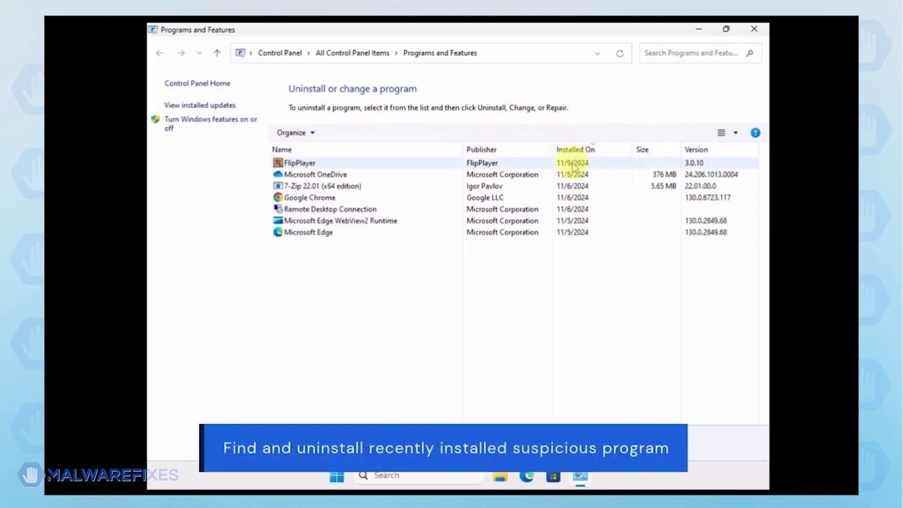
left_click(574, 166)
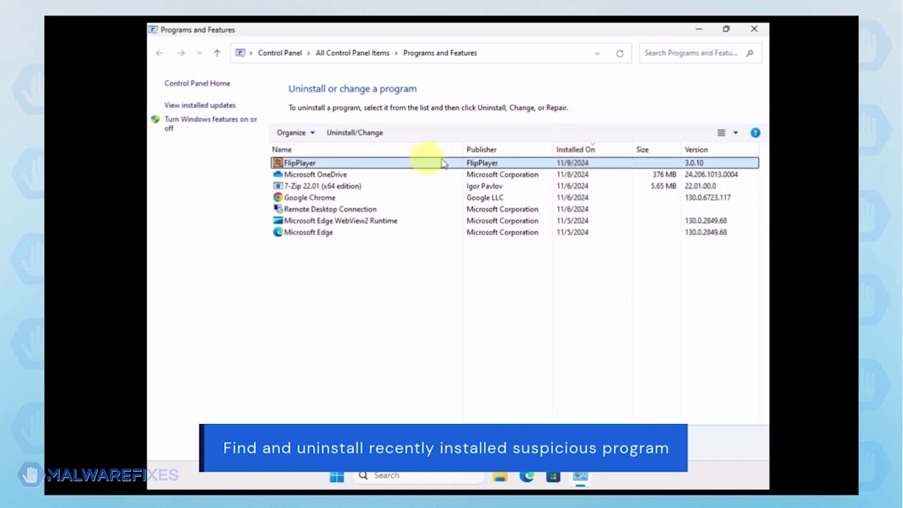
left_click(352, 134)
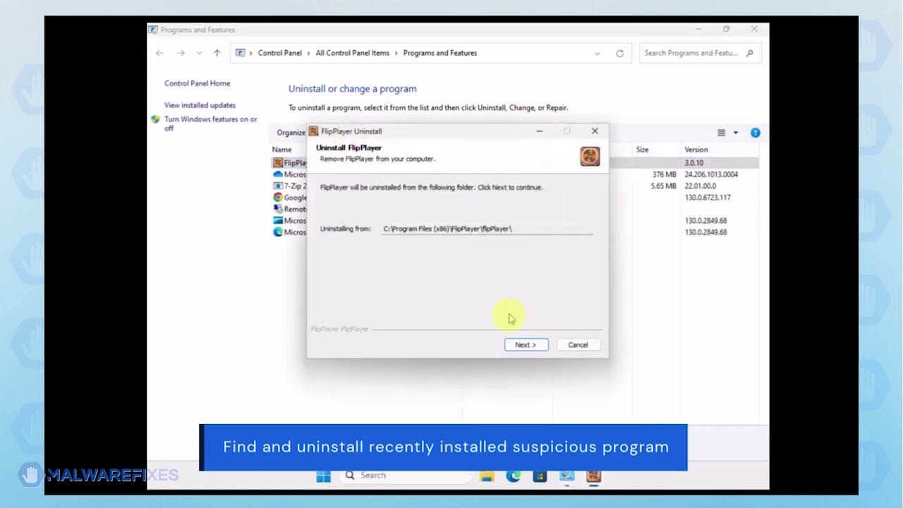
left_click(517, 347)
left_click(526, 344)
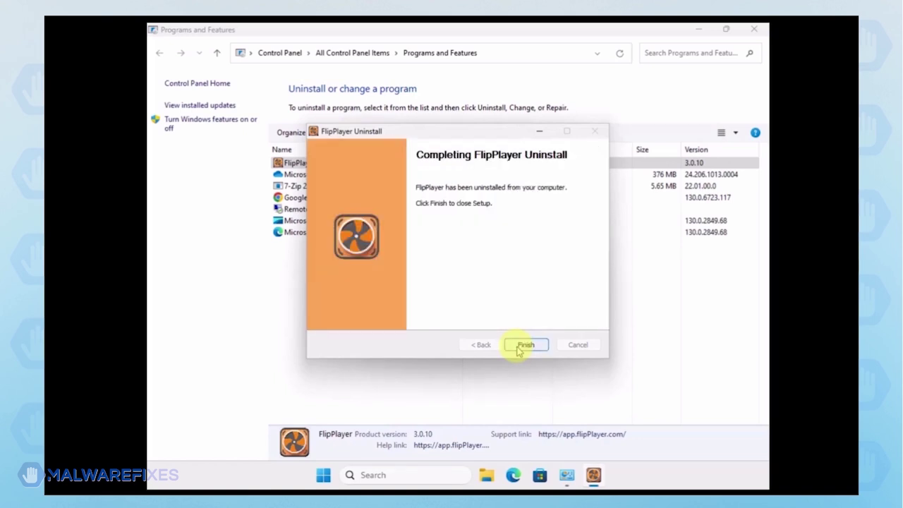
left_click(525, 346)
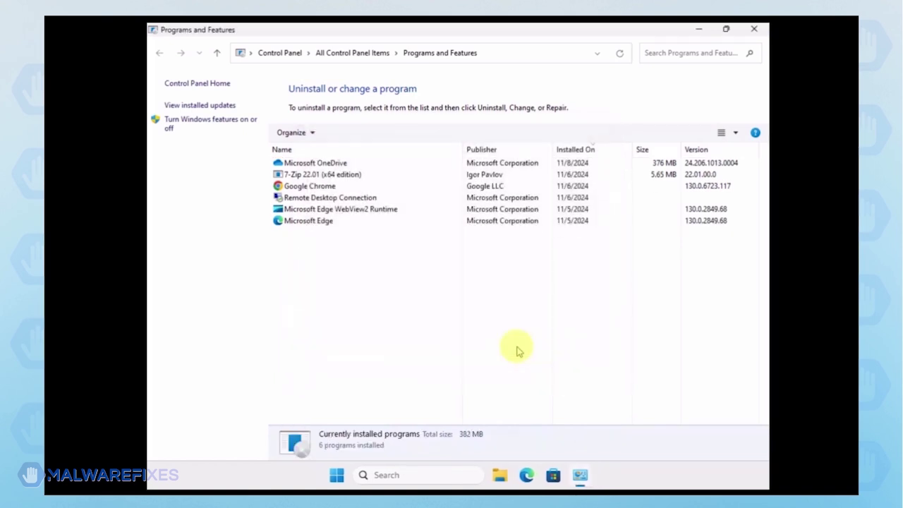
left_click(755, 31)
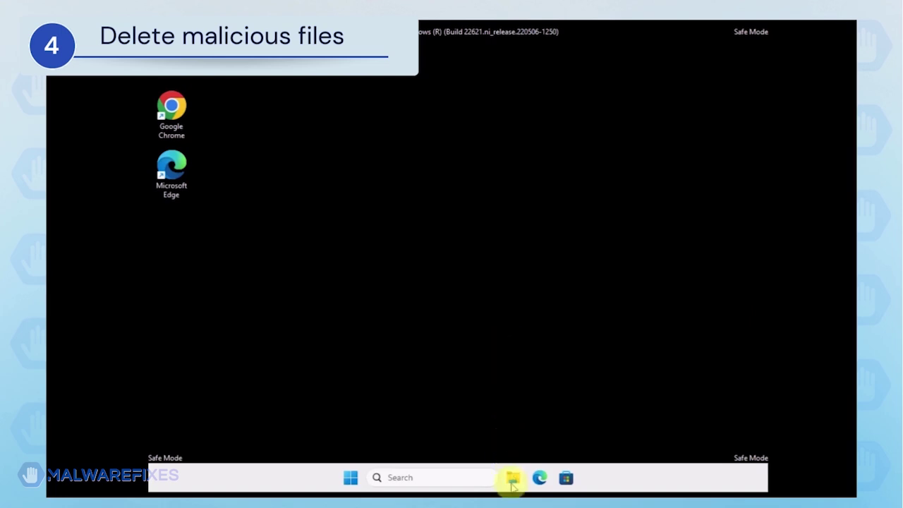
- Switch to File Explorer and turn on the display of hidden items
left_click(513, 479)
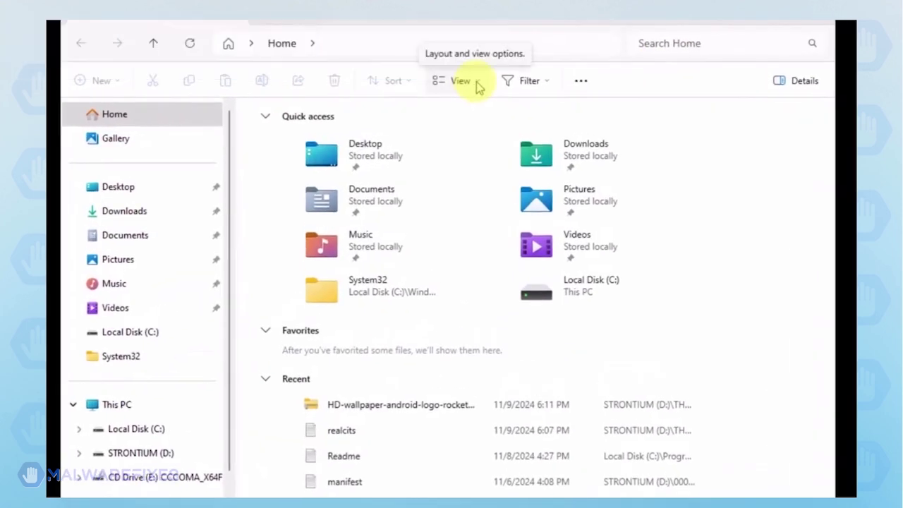
left_click(477, 84)
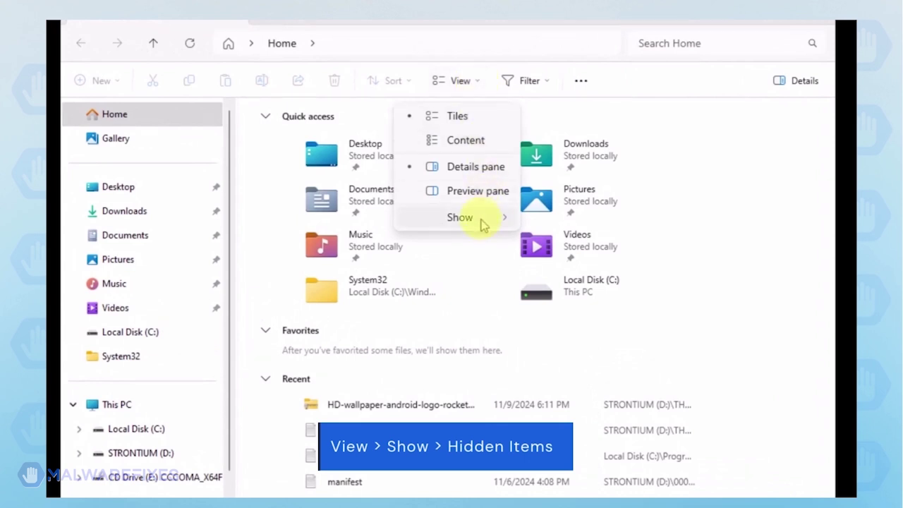
mouse_move(482, 222)
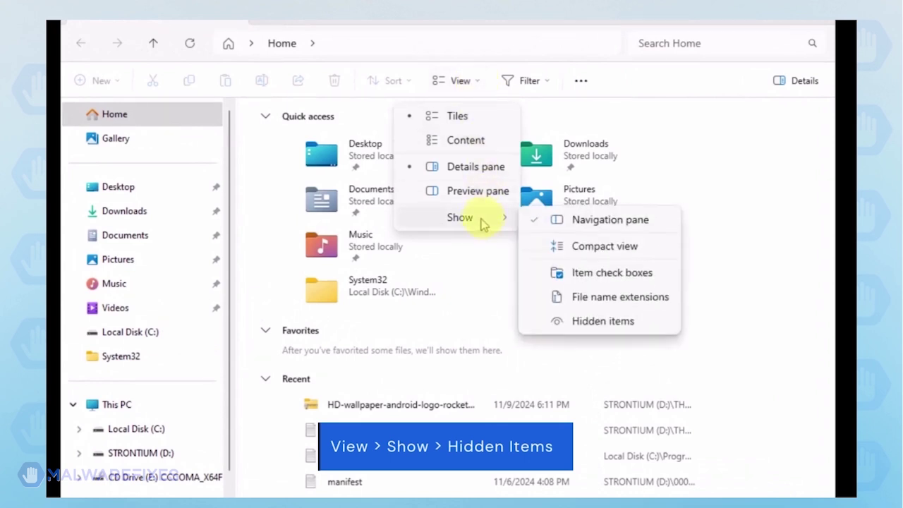
left_click(604, 321)
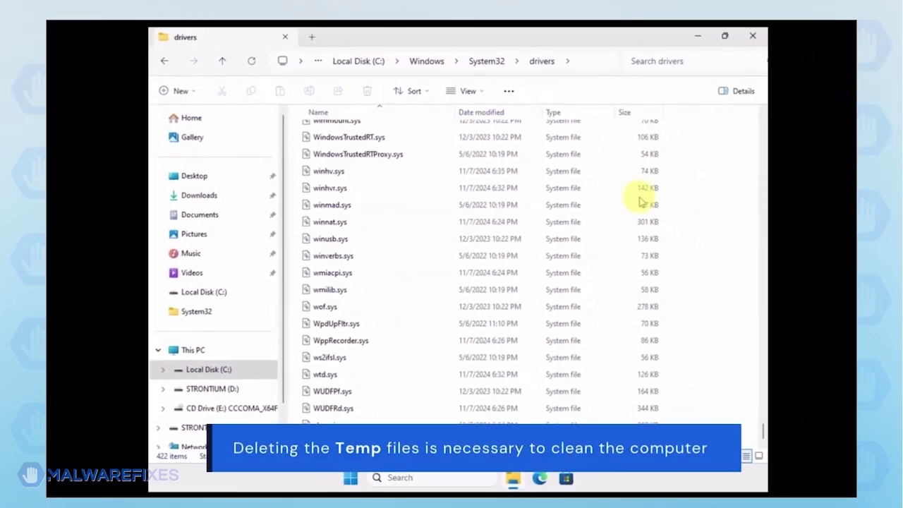
- Navigate to the folder C:\Users\MalwareFixes\AppData\Local\Temp
left_click(209, 369)
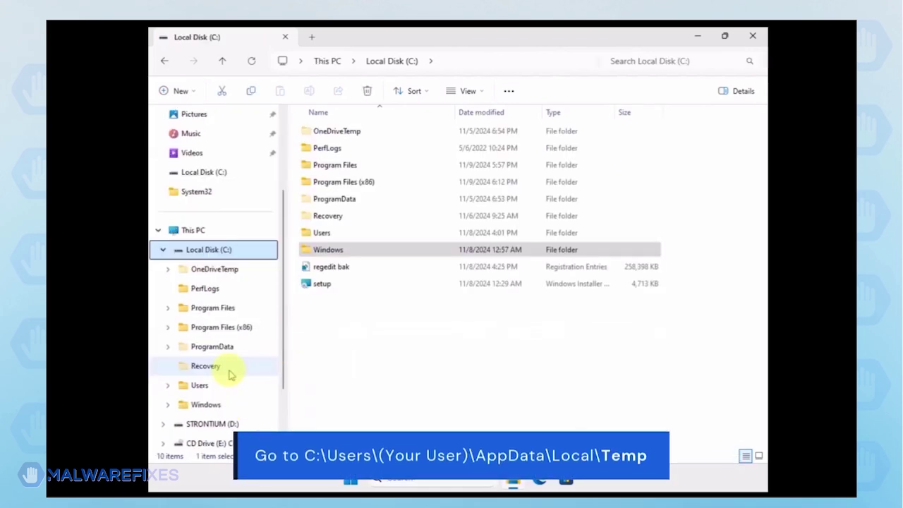
double_click(319, 233)
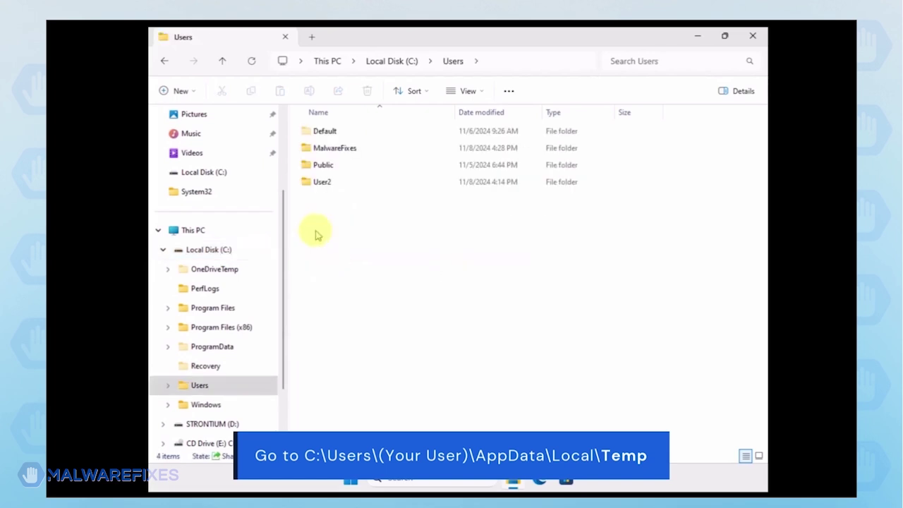
double_click(326, 149)
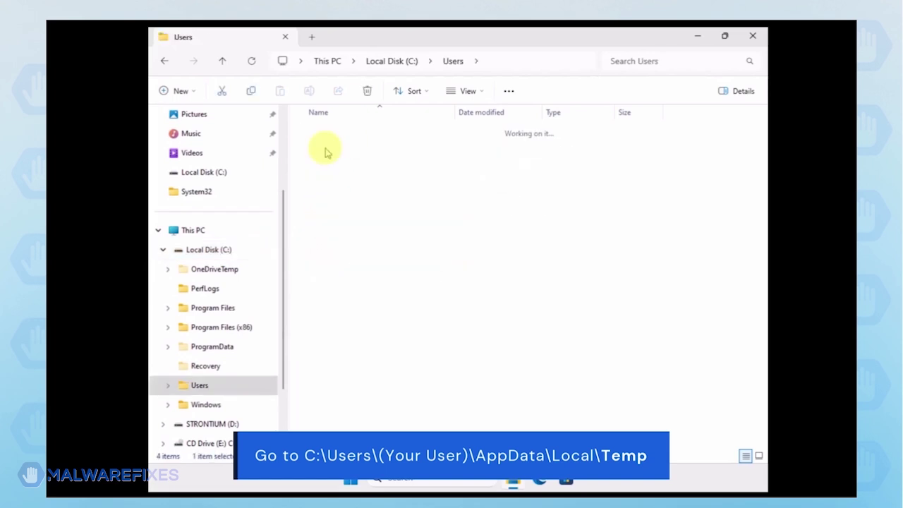
double_click(325, 133)
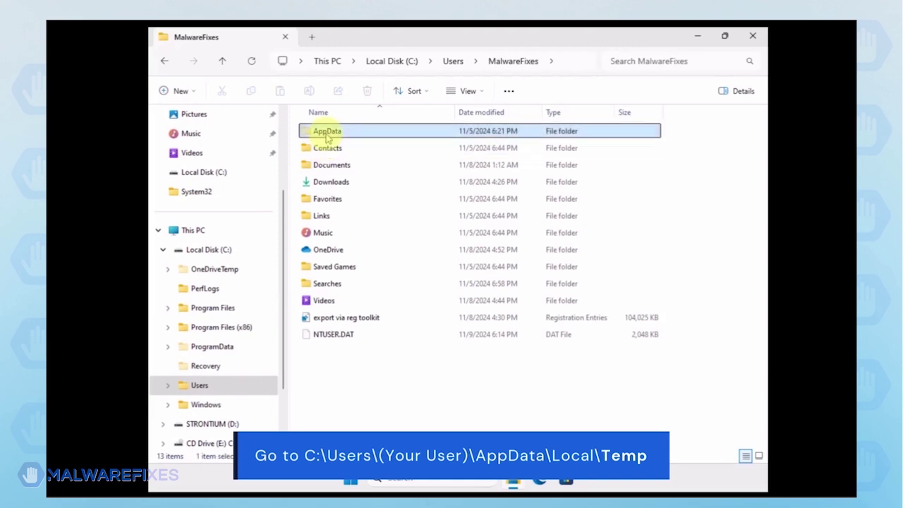
double_click(322, 132)
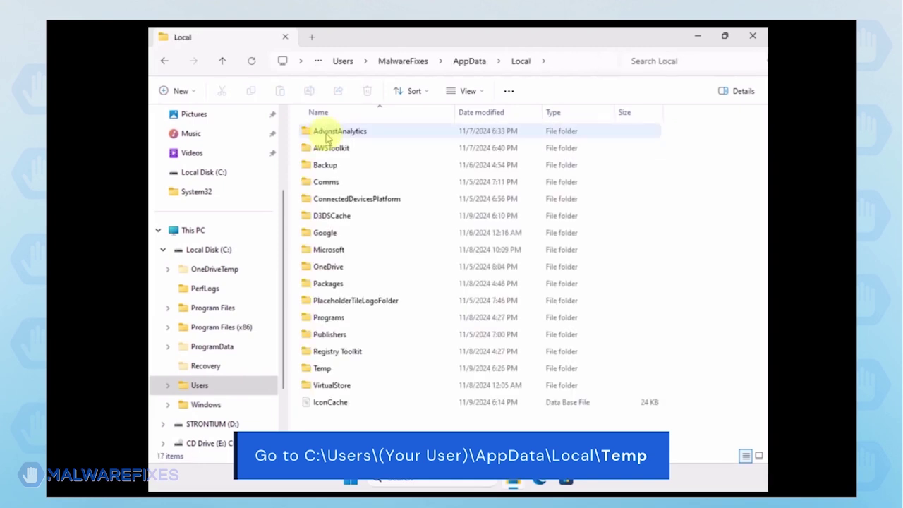
double_click(322, 368)
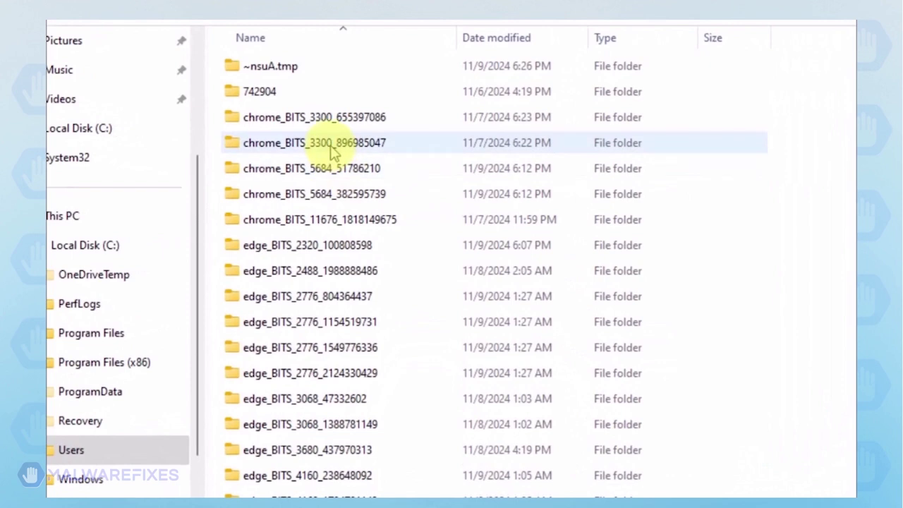
- Delete all files and folders in the Temp folder, then clear the selection
key("ctrl+a")
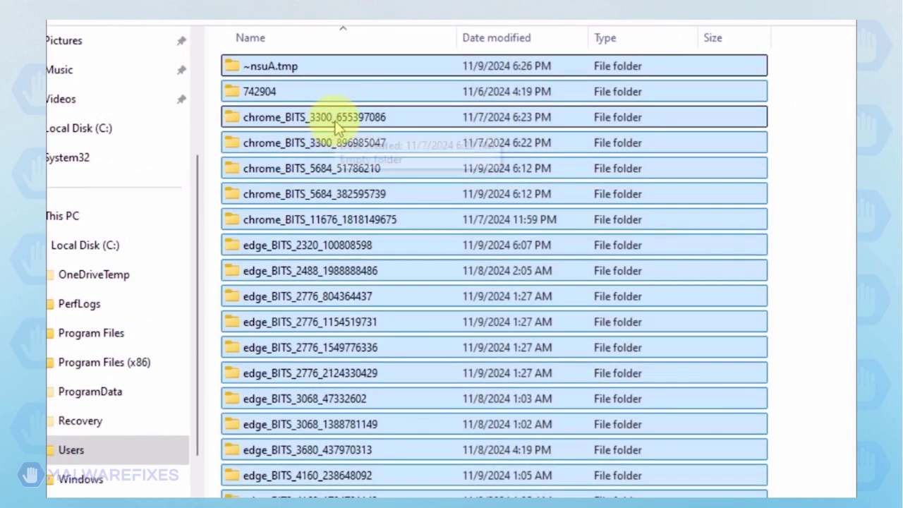
right_click(337, 127)
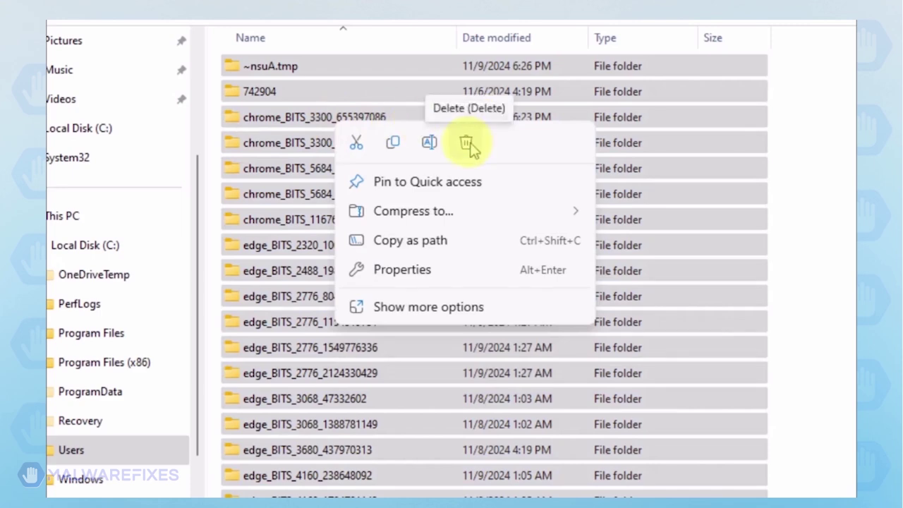
left_click(468, 145)
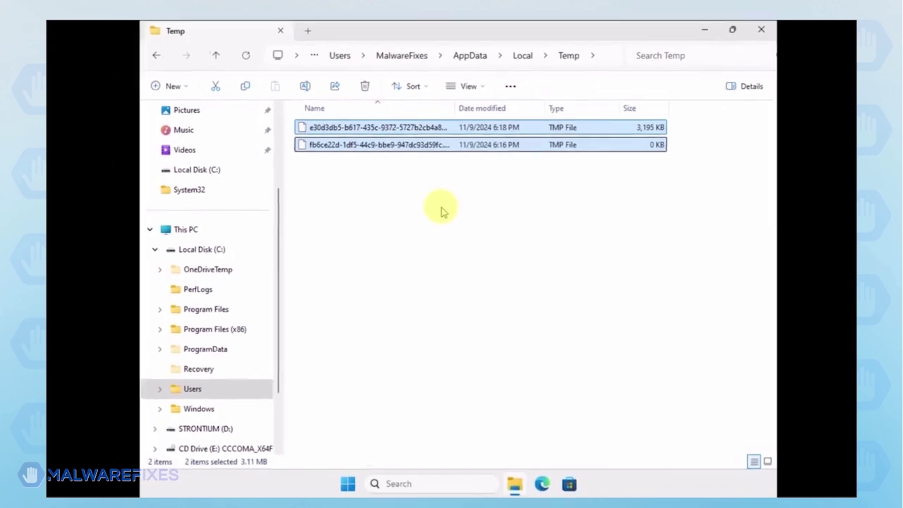
left_click(441, 211)
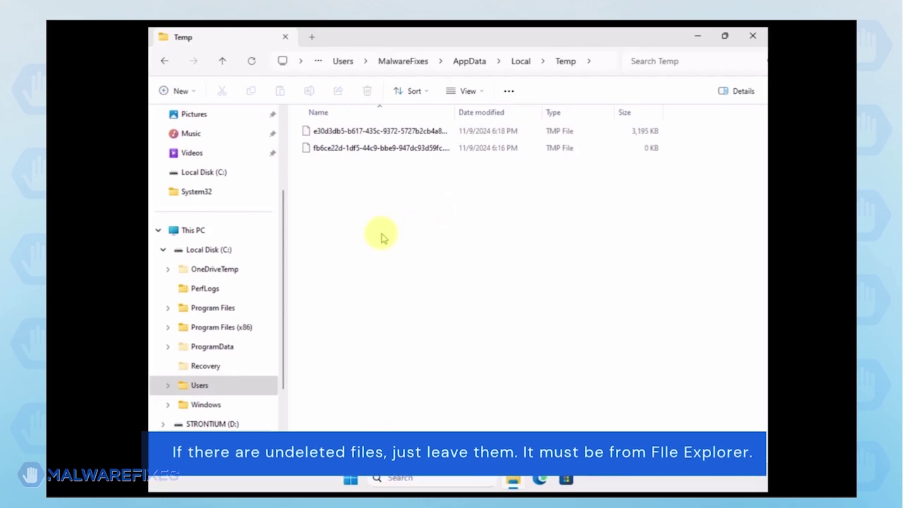
- Navigate to the folder C:\ProgramData\Microsoft\Windows Defender
left_click(224, 255)
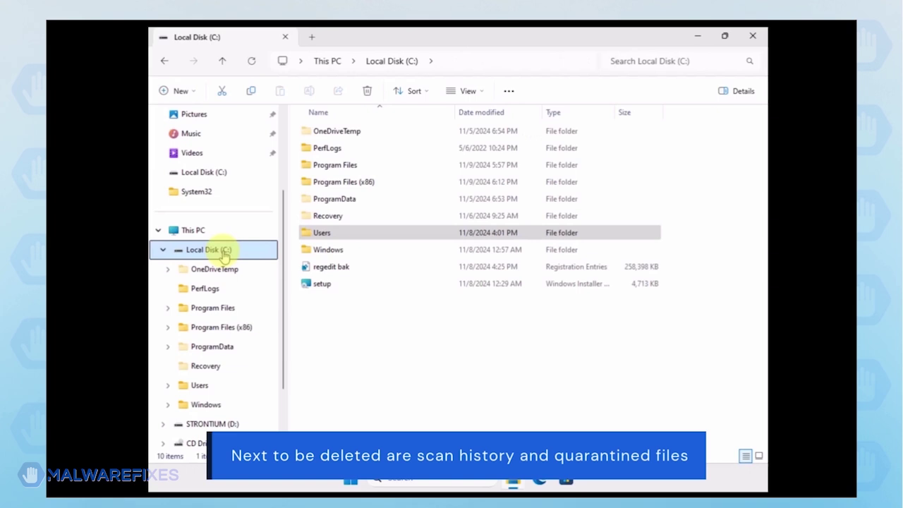
double_click(342, 200)
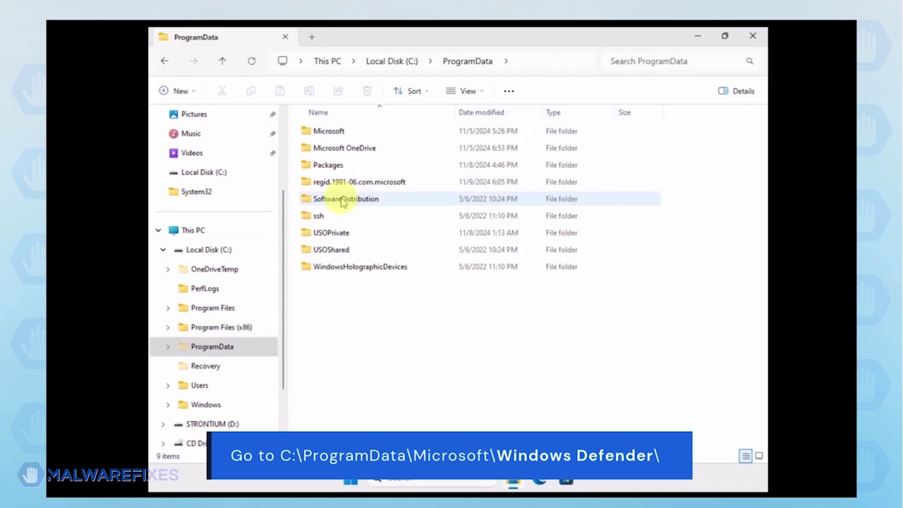
double_click(328, 132)
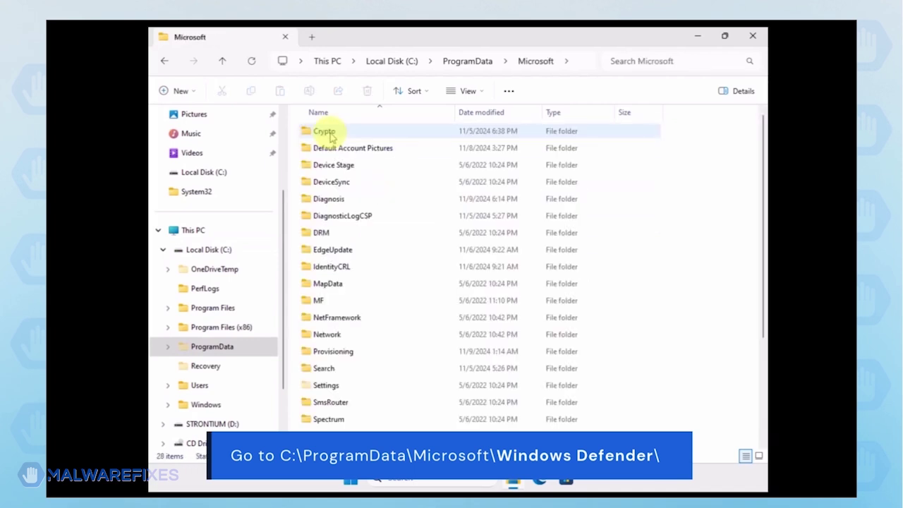
scroll(395, 296, "down", 3)
left_click(353, 357)
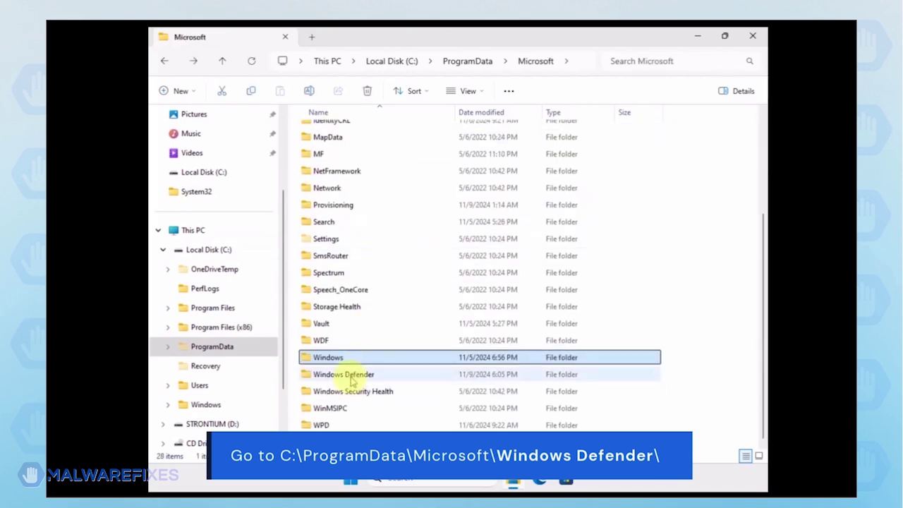
double_click(352, 379)
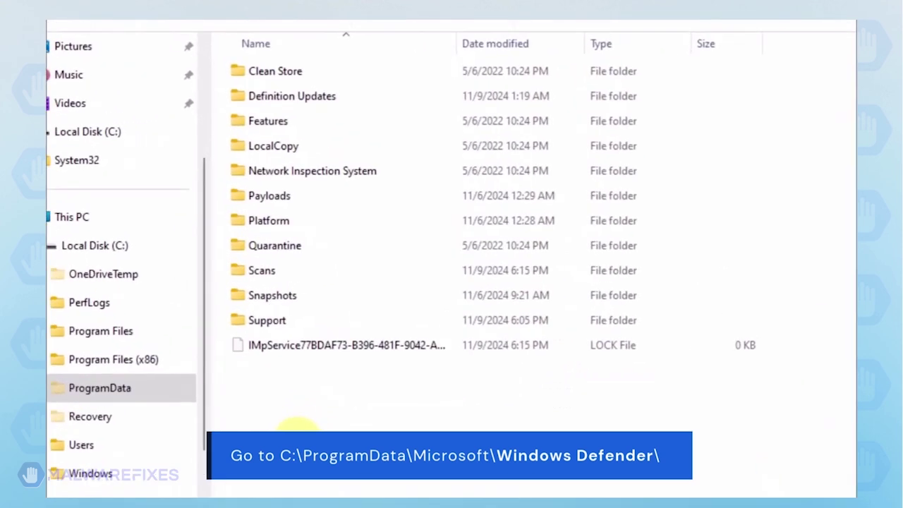
- Delete the Quarantine folder from the Windows Defender folder
left_click(286, 253)
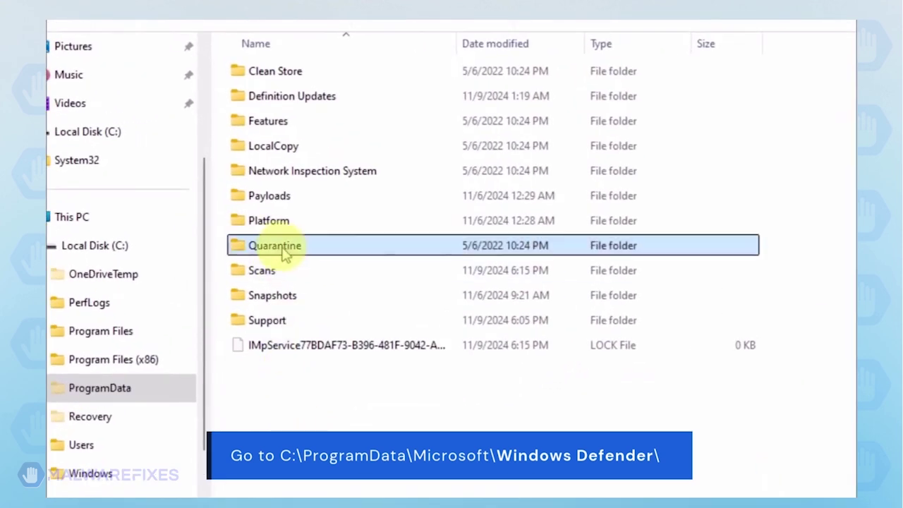
right_click(333, 252)
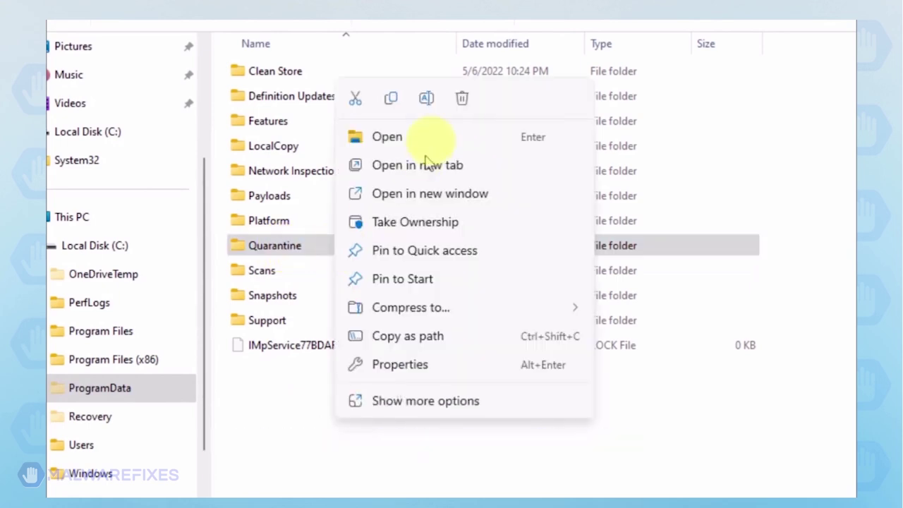
left_click(461, 98)
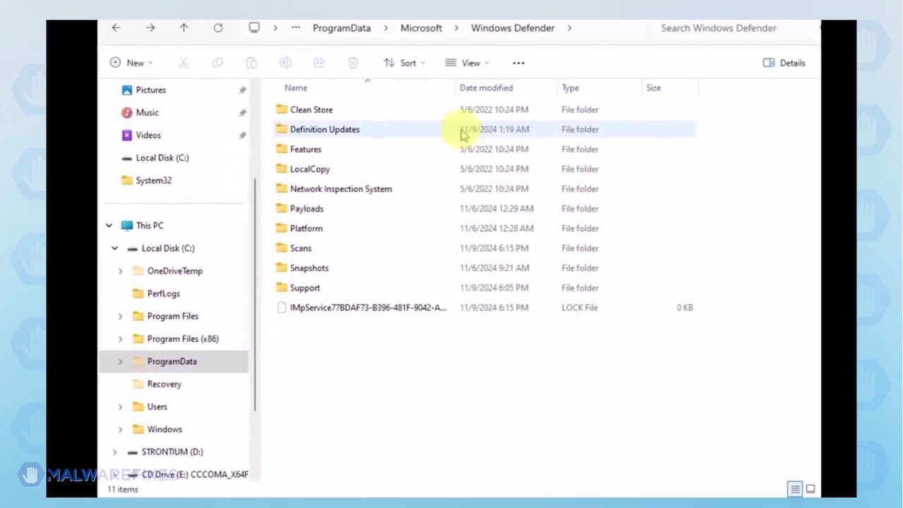
- Go to Scans\History\Results inside the Windows Defender folder and delete the Quick and Resource folders
double_click(344, 254)
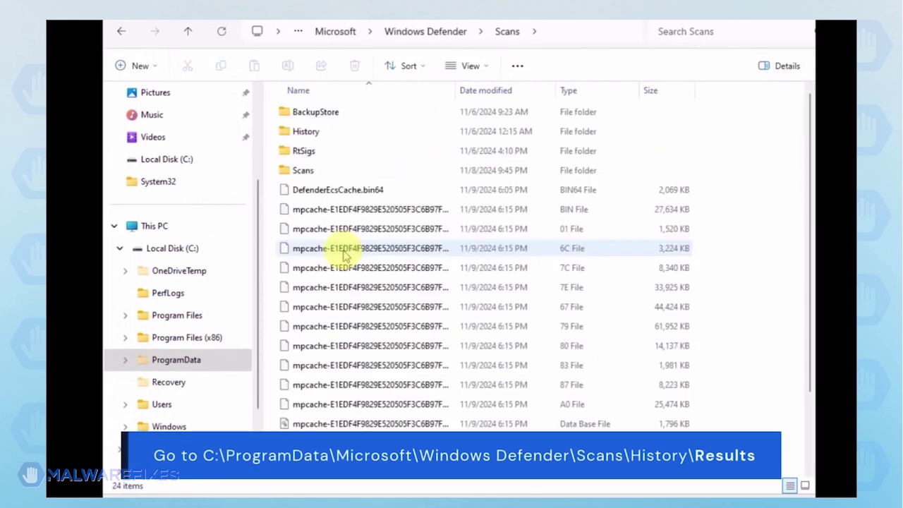
double_click(306, 132)
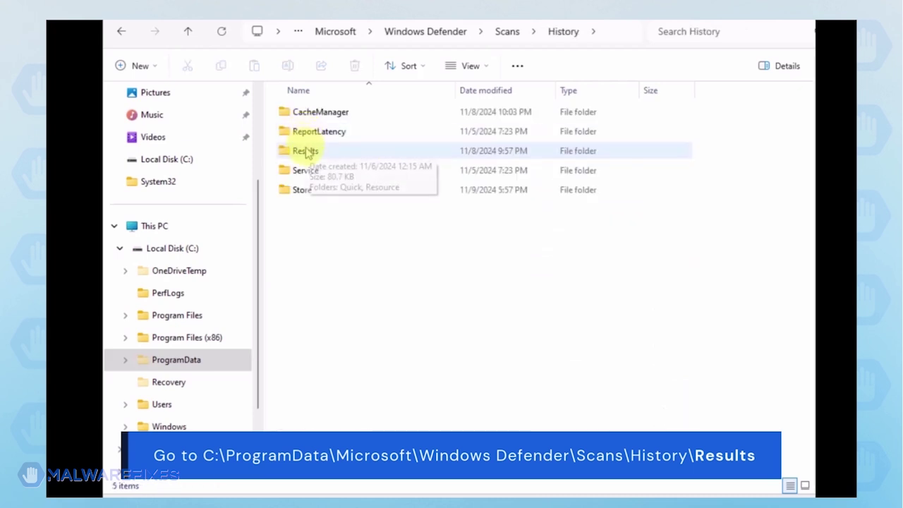
double_click(307, 151)
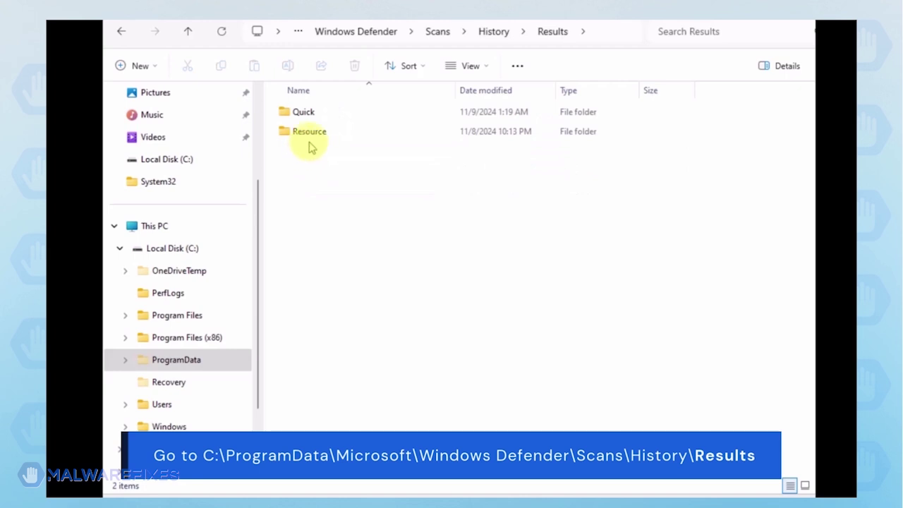
key("ctrl+a")
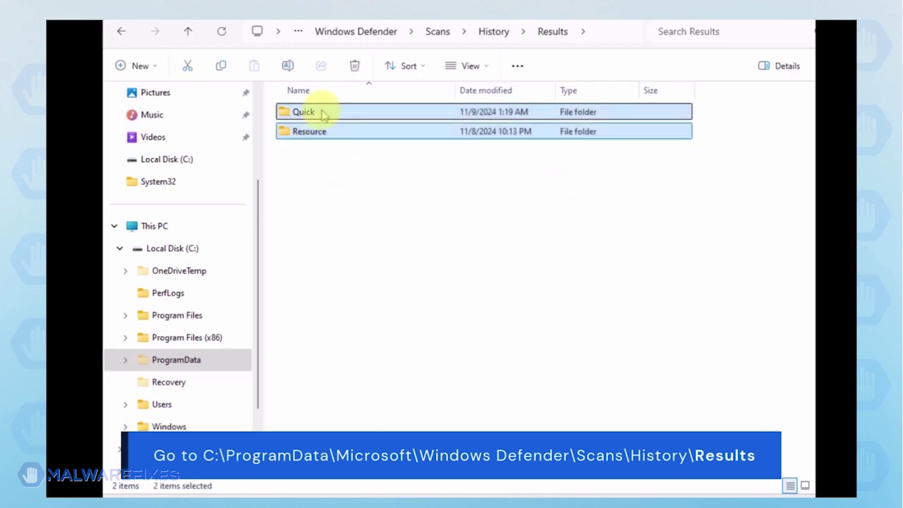
right_click(323, 115)
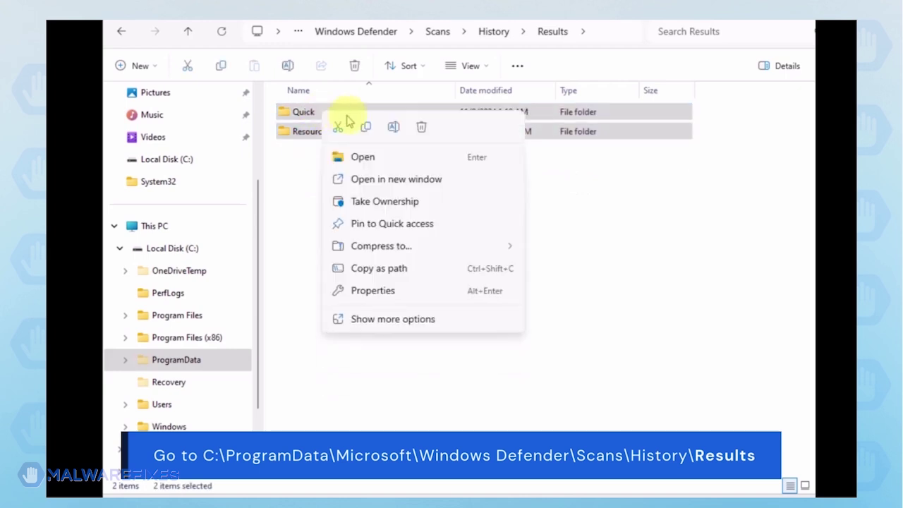
left_click(419, 130)
- Delete the Unknown text document from the Service folder under Scans\History, then close File Explorer
left_click(118, 31)
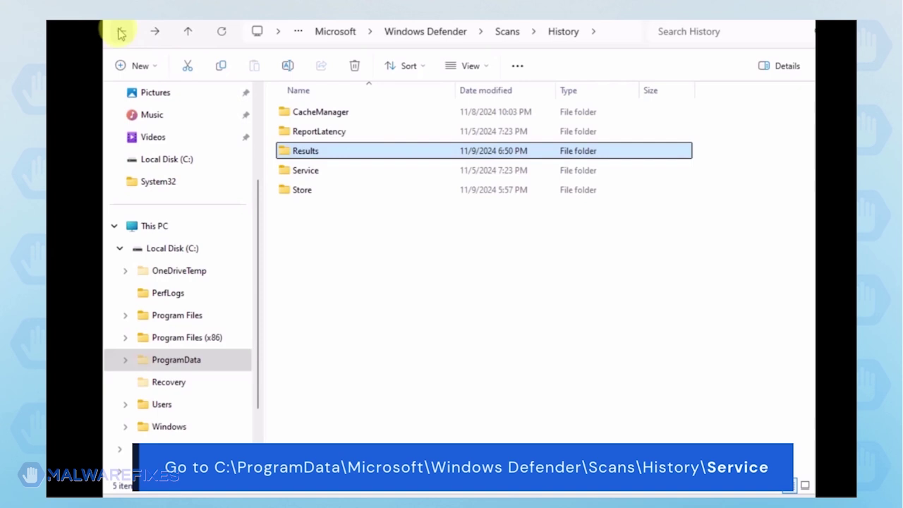
double_click(310, 171)
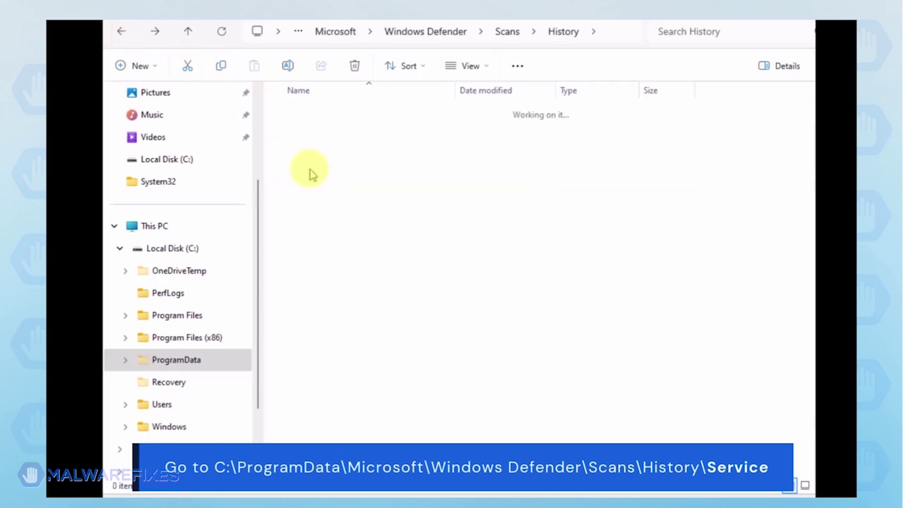
key("ctrl+a")
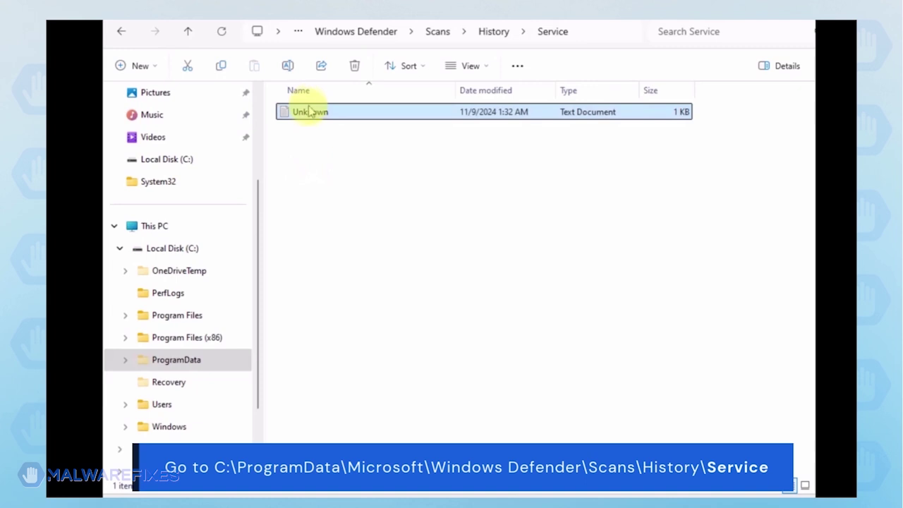
right_click(308, 115)
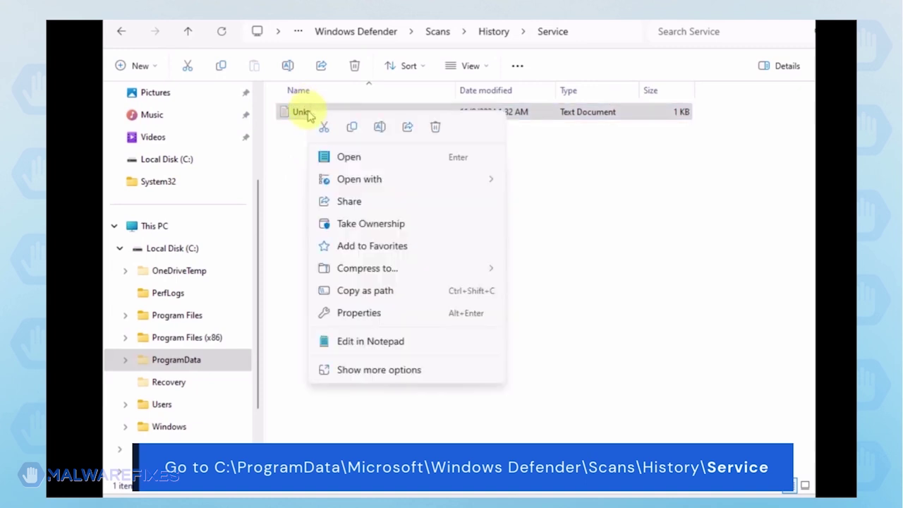
left_click(434, 128)
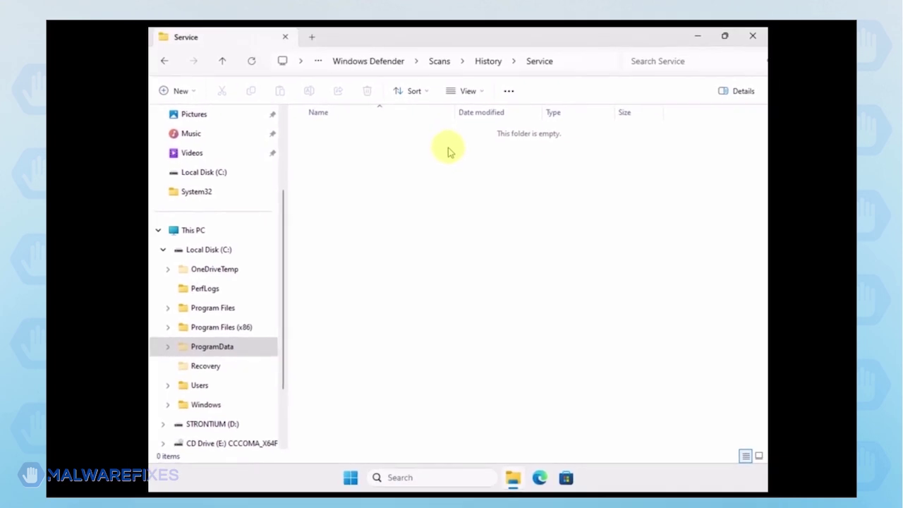
left_click(754, 38)
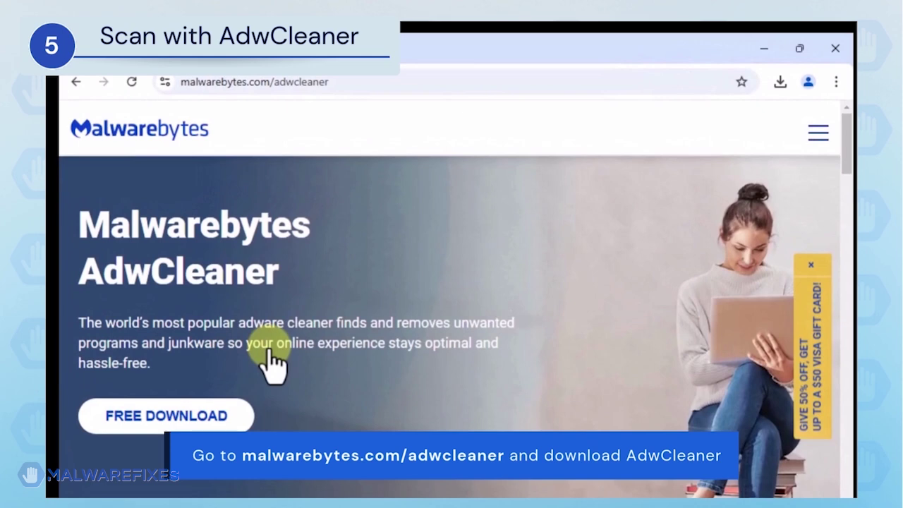
- In Chrome, download AdwCleaner from malwarebytes.com/adwcleaner and launch it in a maximized window
left_click(215, 419)
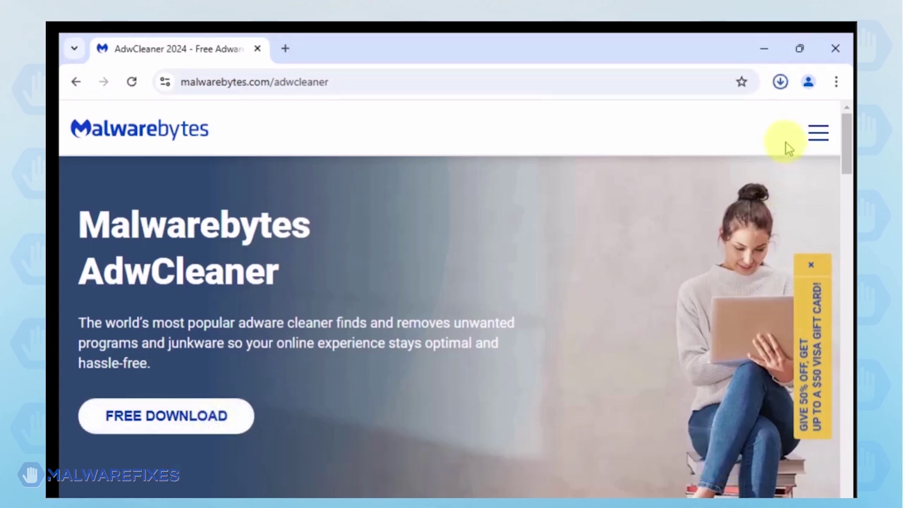
left_click(628, 120)
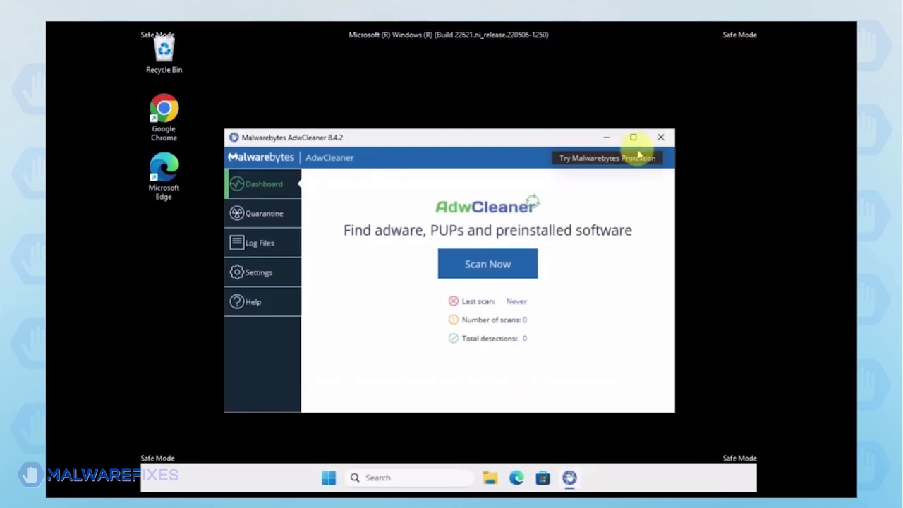
left_click(632, 137)
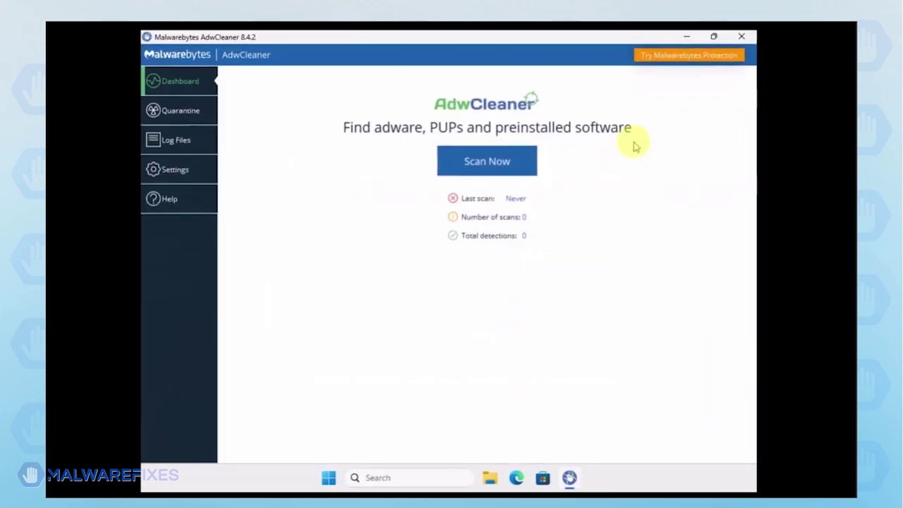
- Check the basic repair actions in AdwCleaner's application settings, then run a scan
left_click(171, 170)
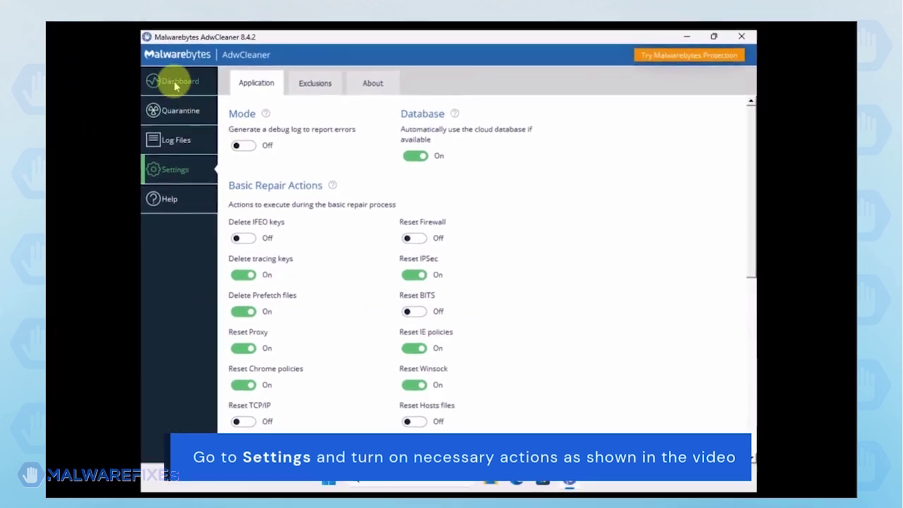
left_click(176, 83)
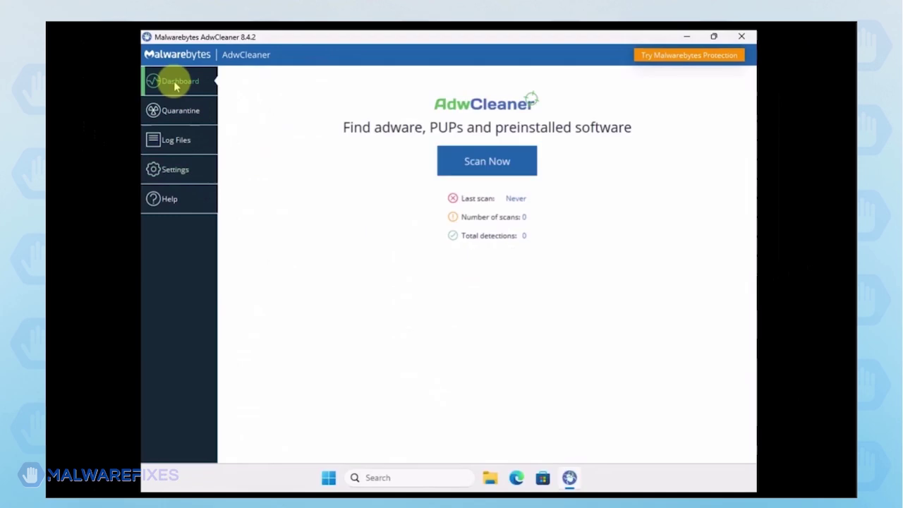
left_click(493, 173)
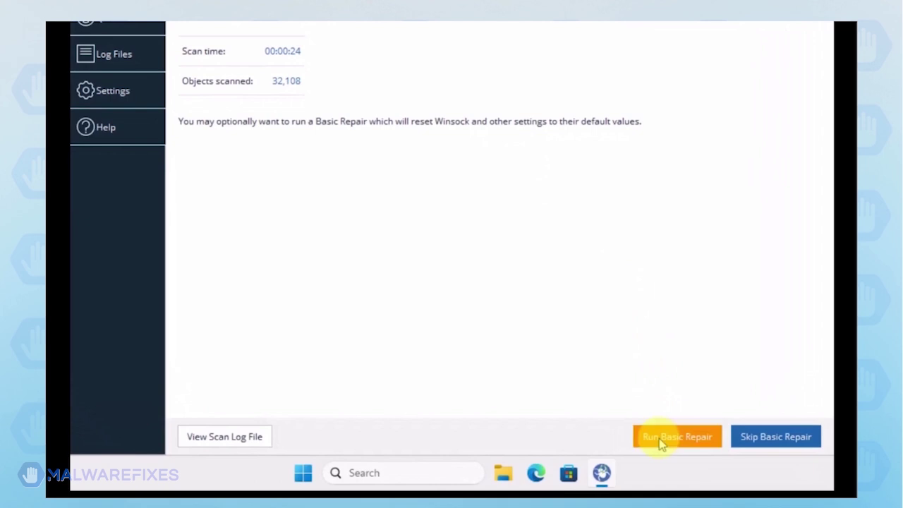
- Run the Basic Repair, agree to closing all processes, and exit AdwCleaner when the cleanup finishes
left_click(662, 440)
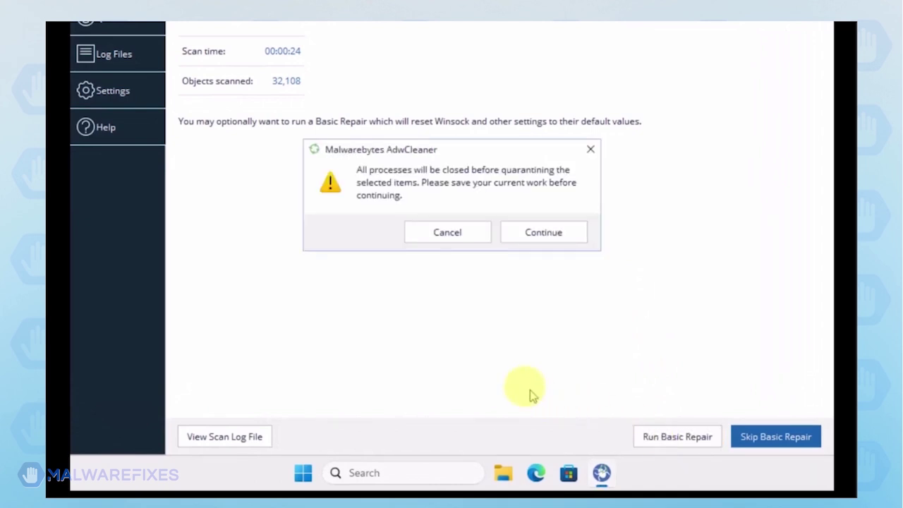
left_click(514, 232)
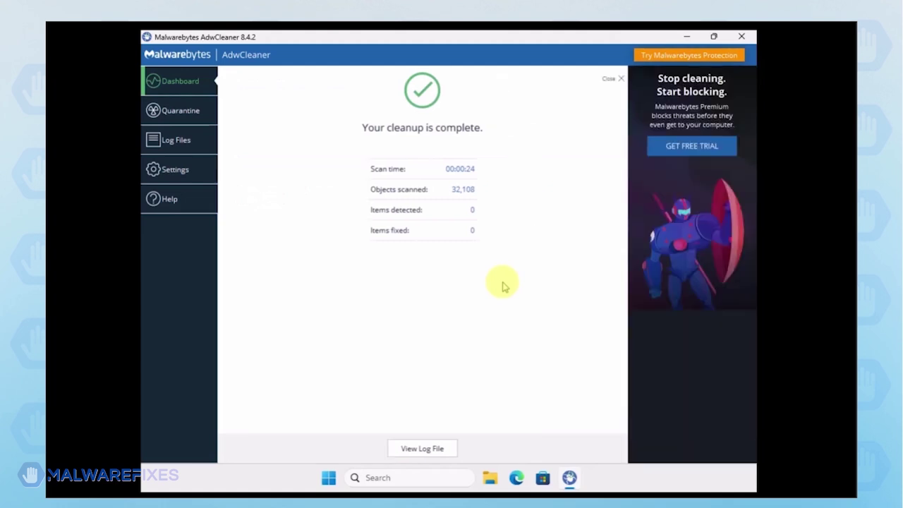
left_click(741, 36)
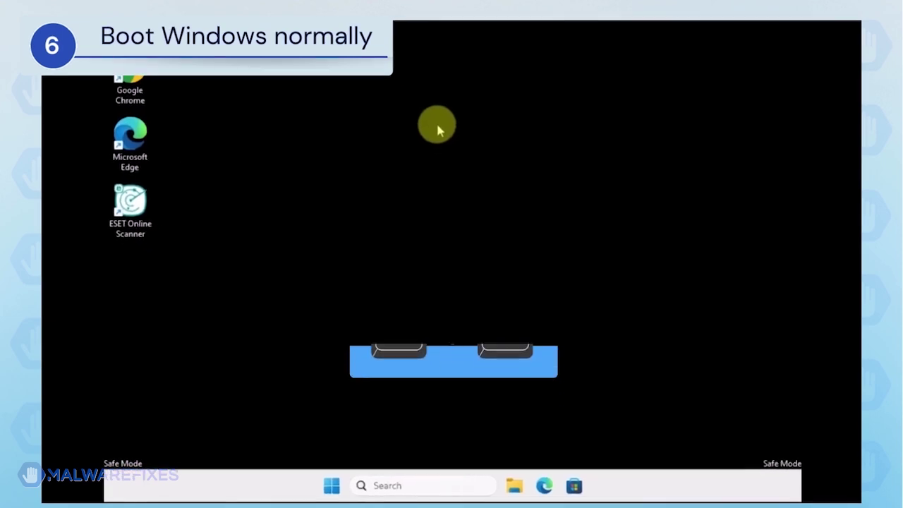
- Open System Configuration by running msconfig
key("super+r")
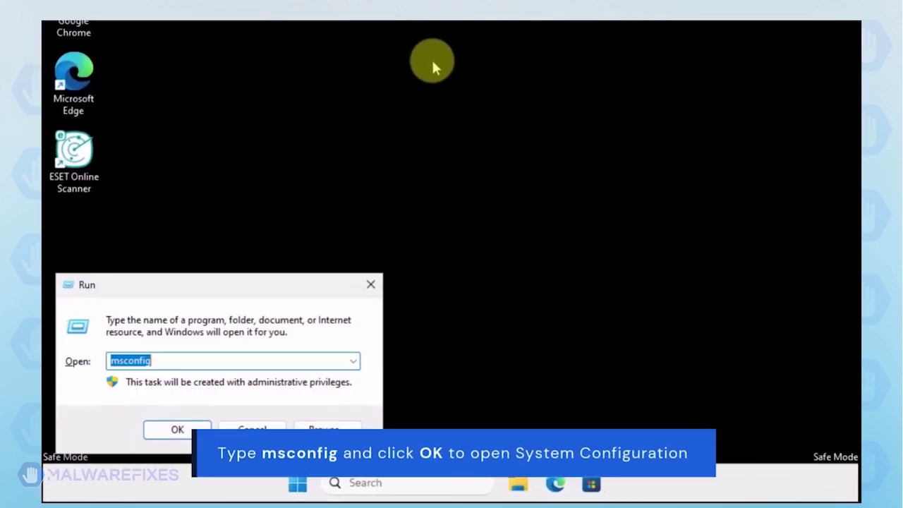
left_click(190, 361)
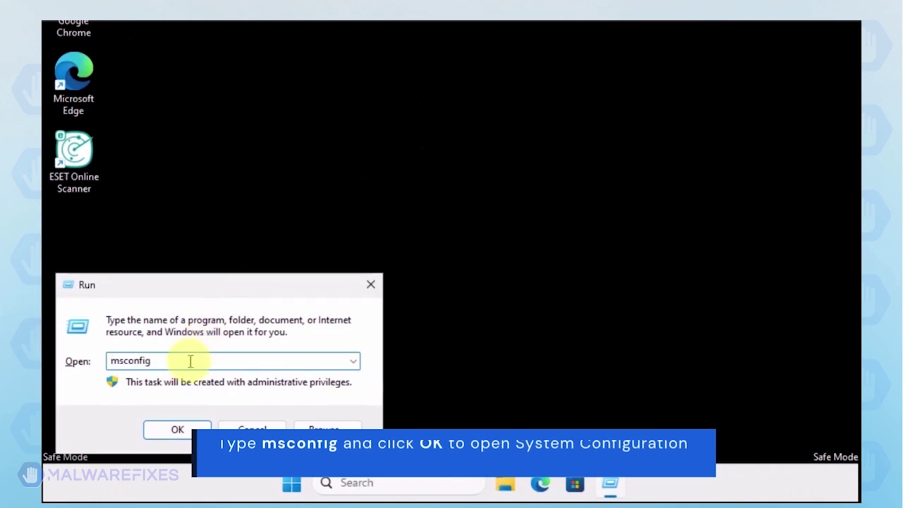
left_click(180, 431)
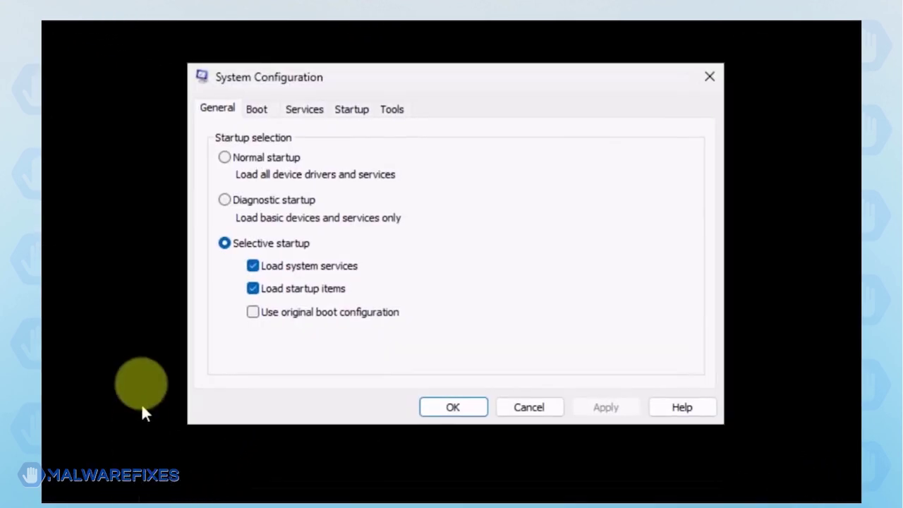
- Apply Normal startup as the startup selection and restart the computer
left_click(225, 158)
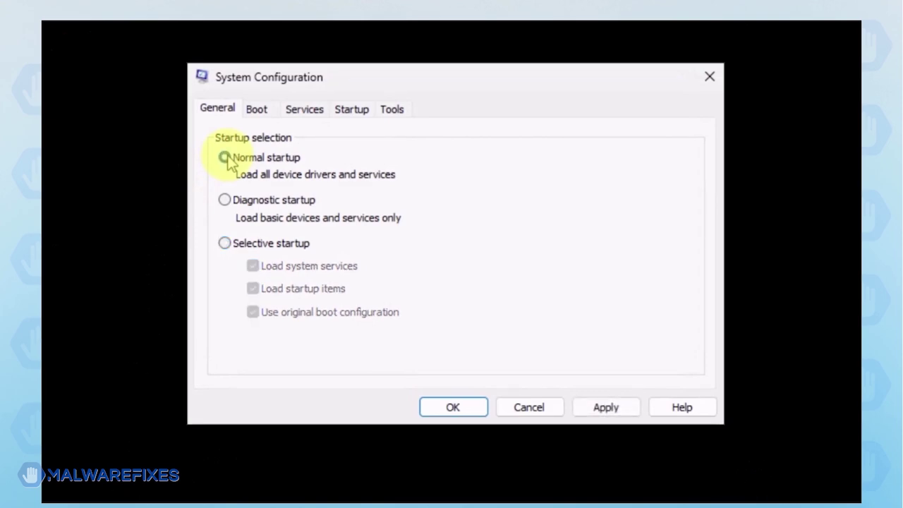
left_click(594, 403)
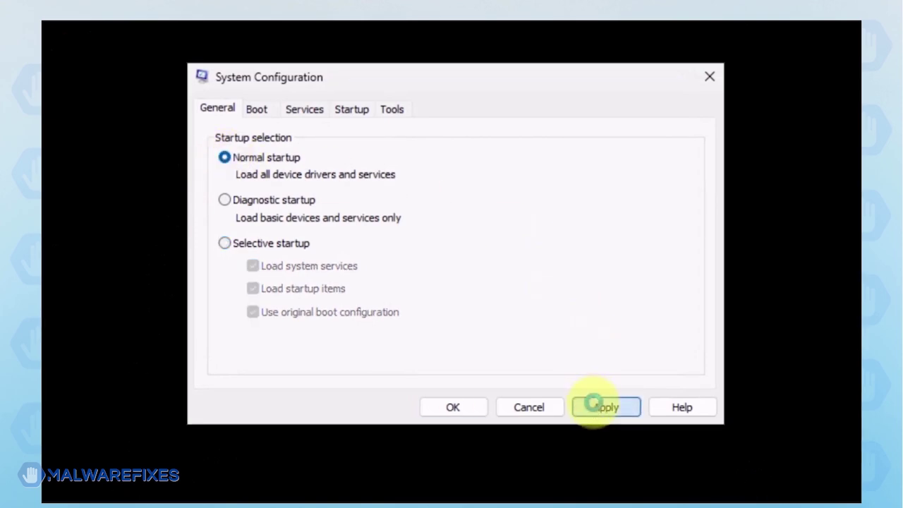
left_click(452, 407)
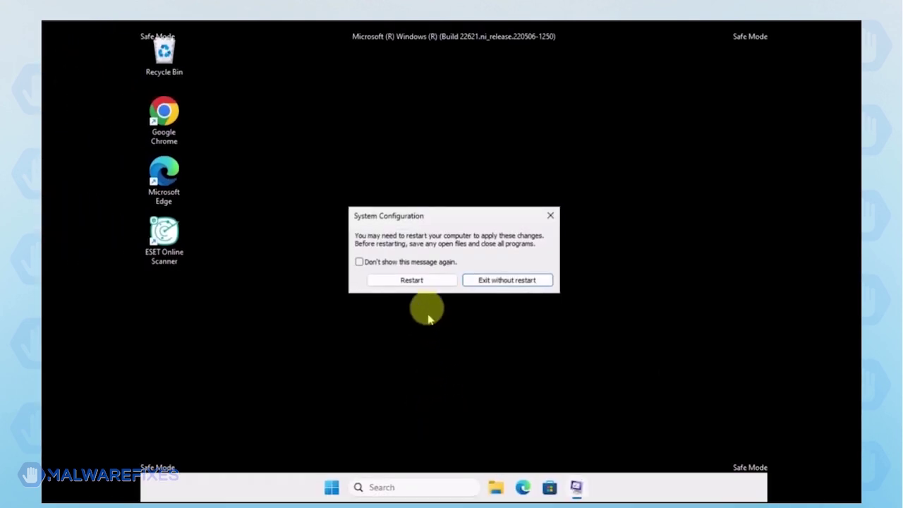
left_click(413, 280)
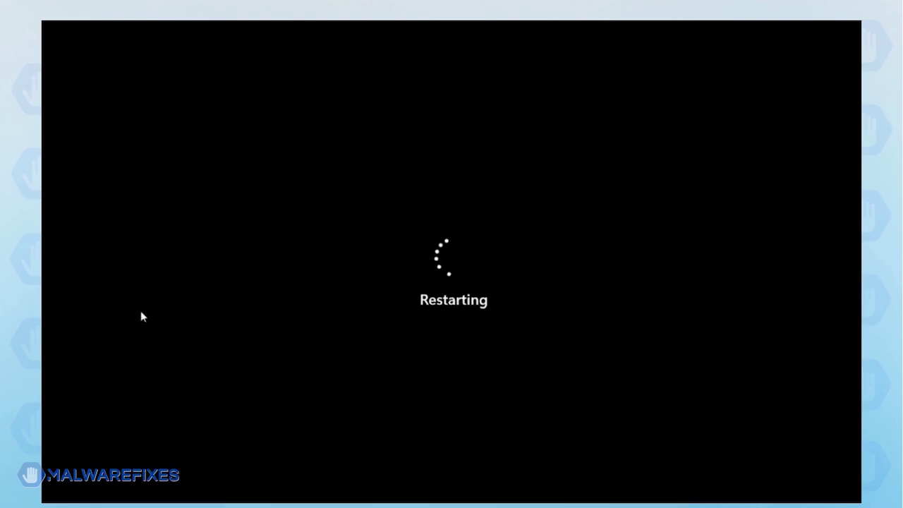